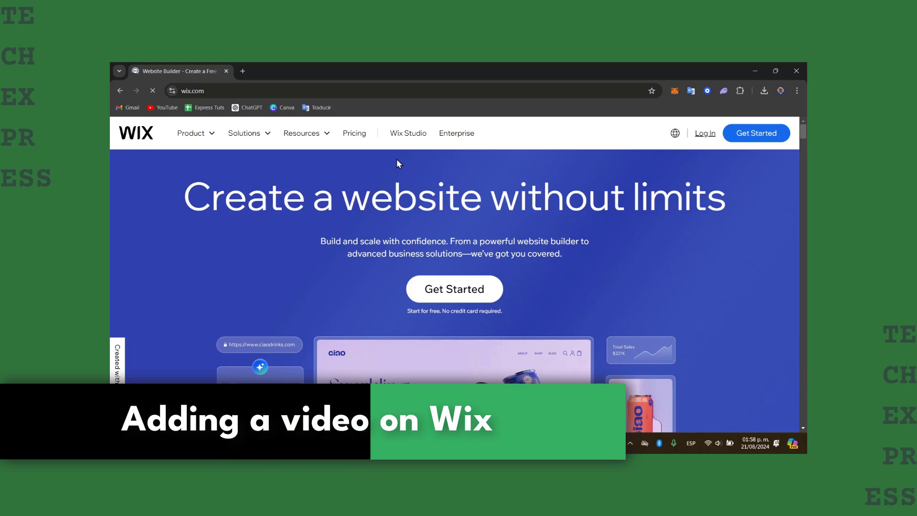
# - Scroll through the Wix page before signing in
pyautogui.scroll(-5, 510, 315)
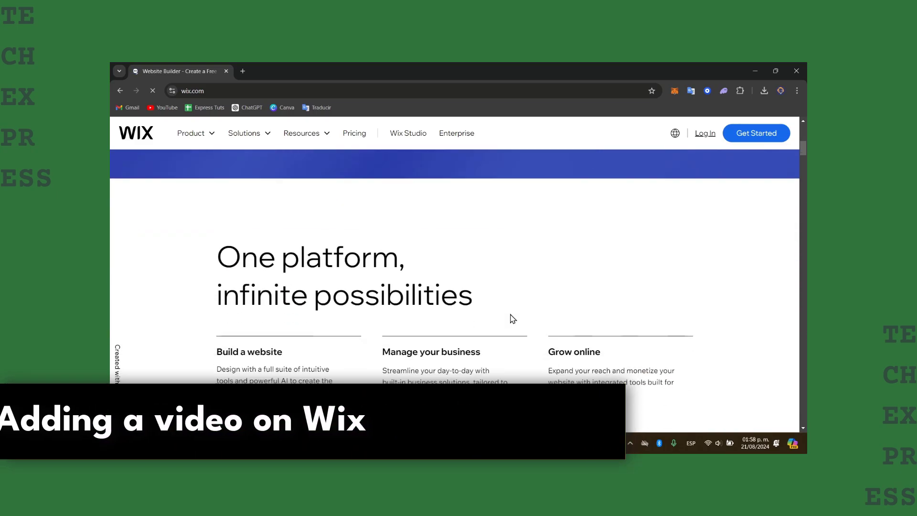
pyautogui.scroll(-1, 513, 319)
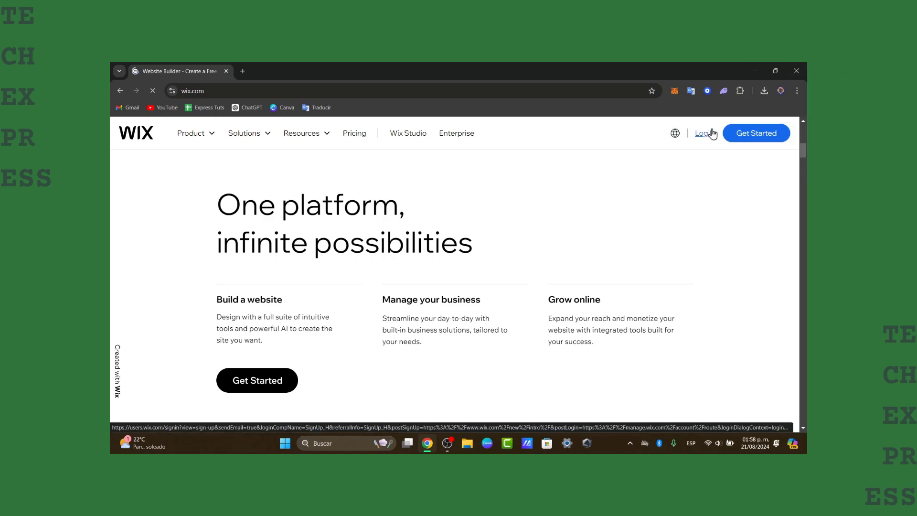
pyautogui.click(706, 134)
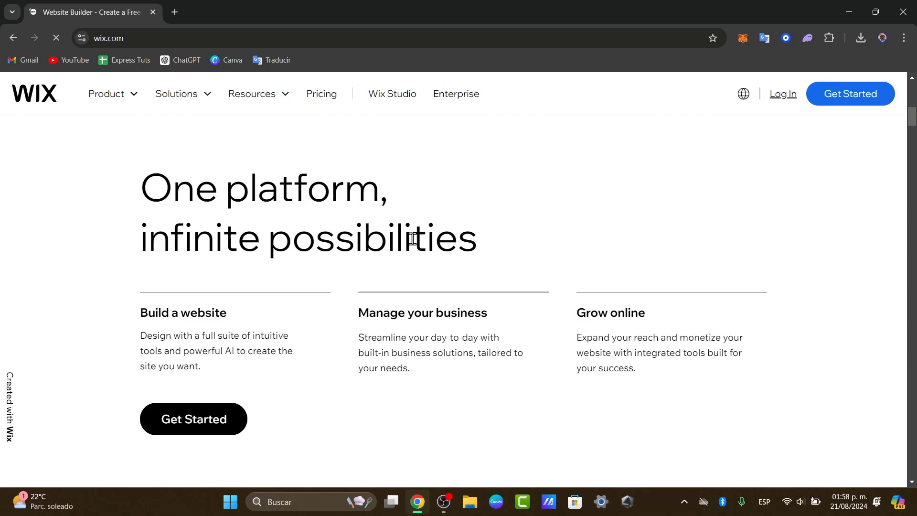
pyautogui.scroll(-10, 416, 238)
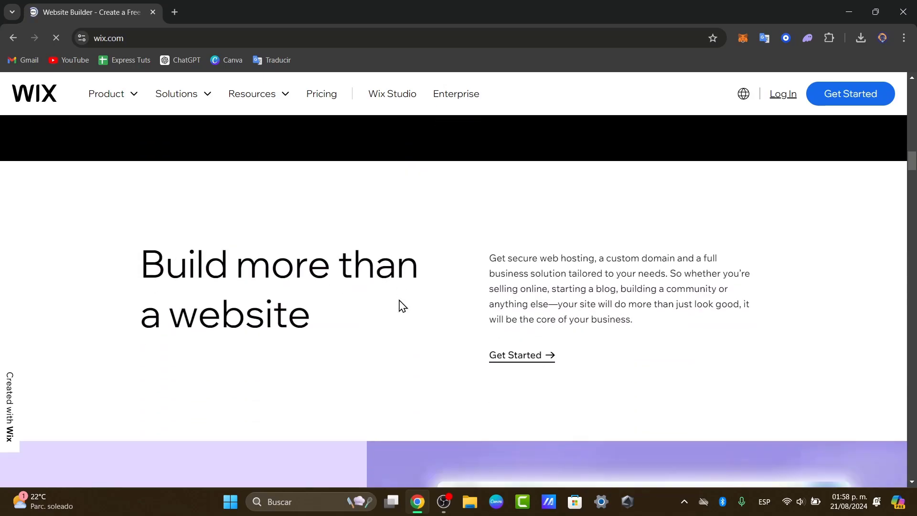
pyautogui.scroll(6, 398, 299)
pyautogui.scroll(1, 399, 300)
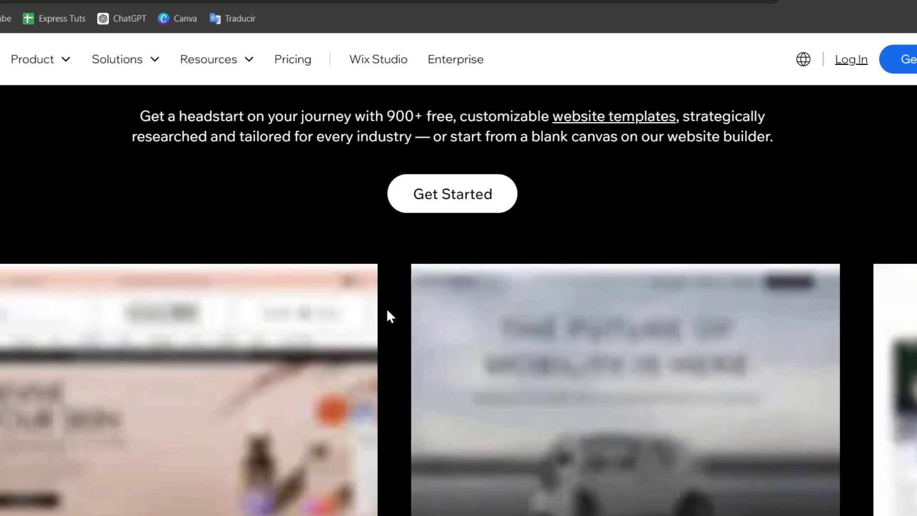
pyautogui.scroll(-5, 390, 317)
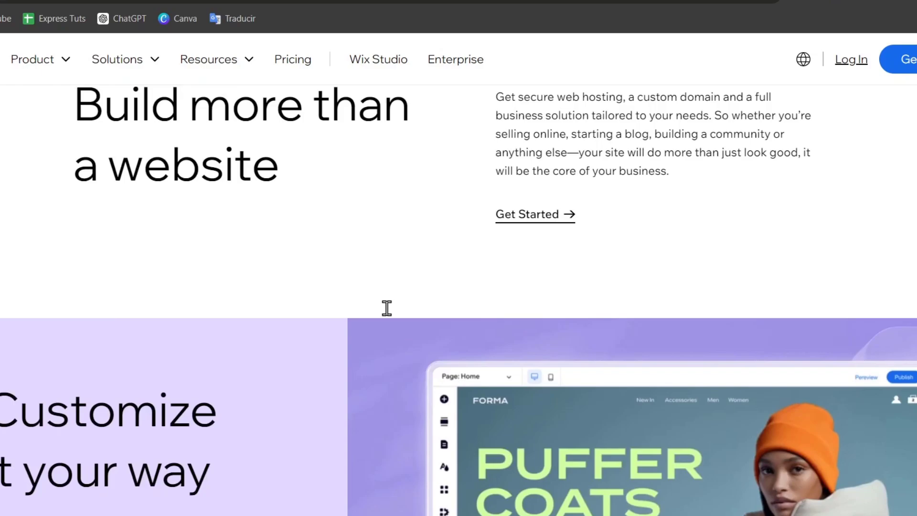
pyautogui.scroll(-8, 385, 308)
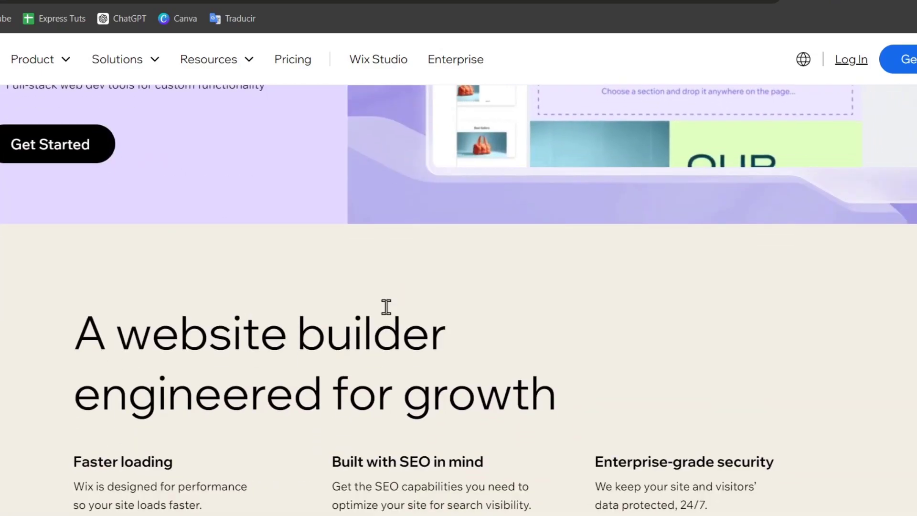
pyautogui.scroll(5, 386, 306)
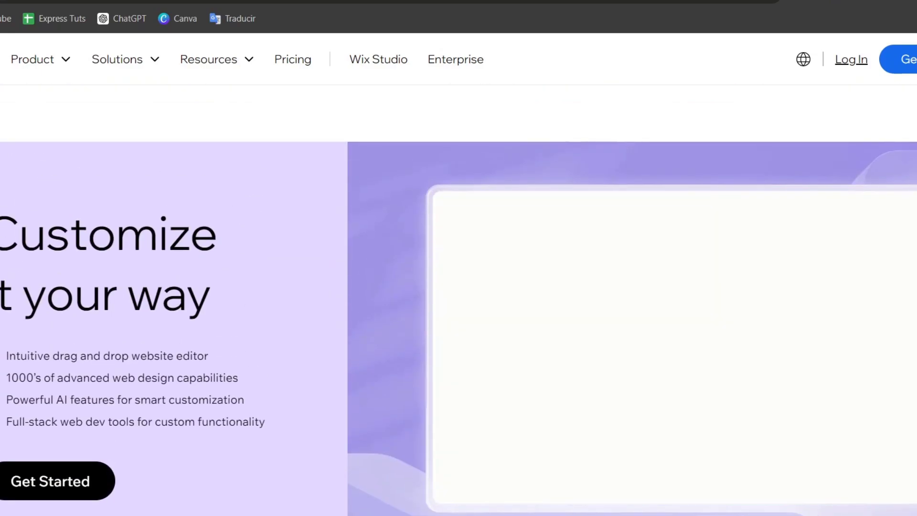
# - Log in to Wix with a Google account and skip adding a recovery phone
pyautogui.click(851, 59)
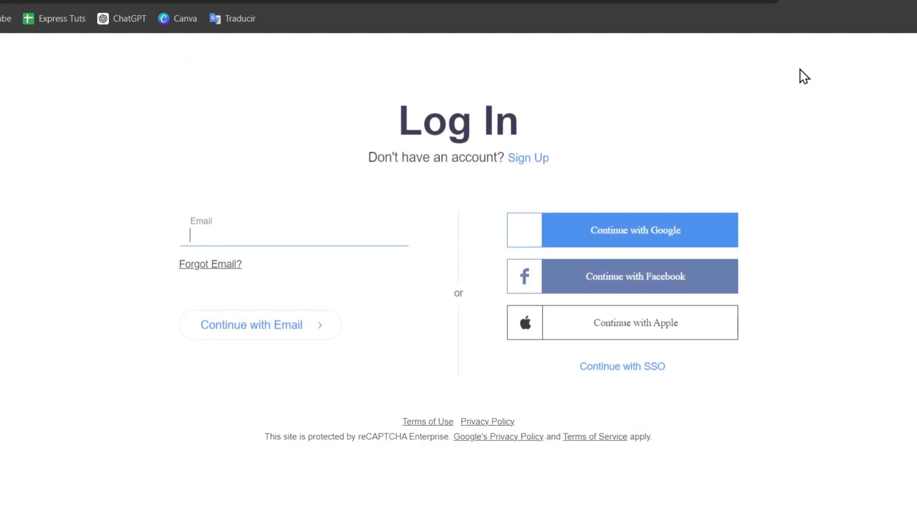
pyautogui.click(646, 229)
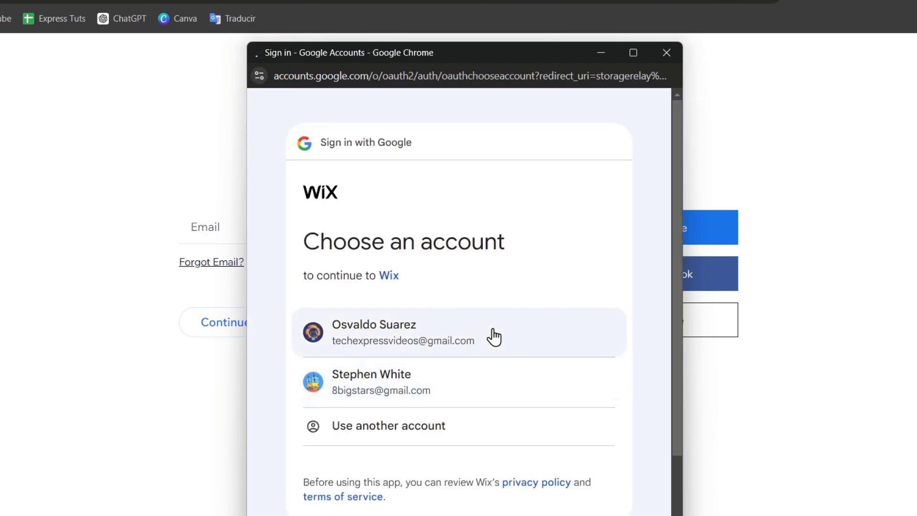
pyautogui.click(494, 337)
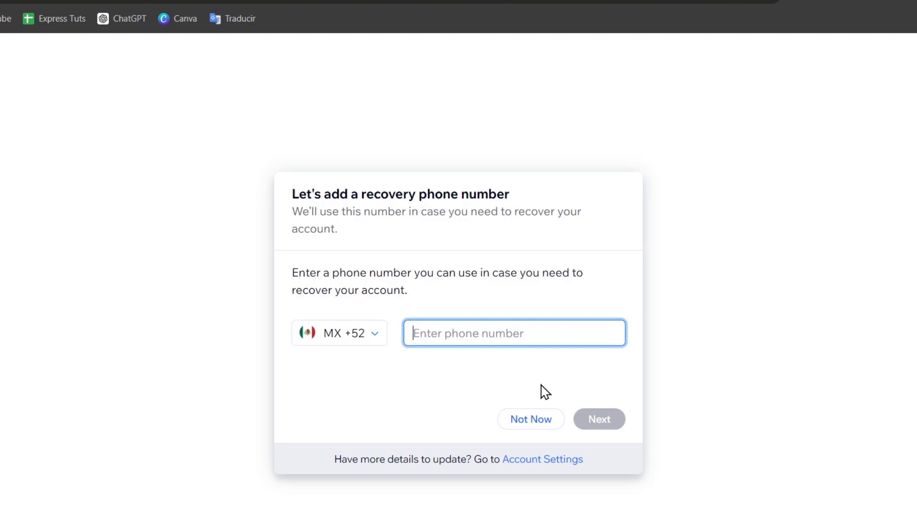
pyautogui.click(550, 422)
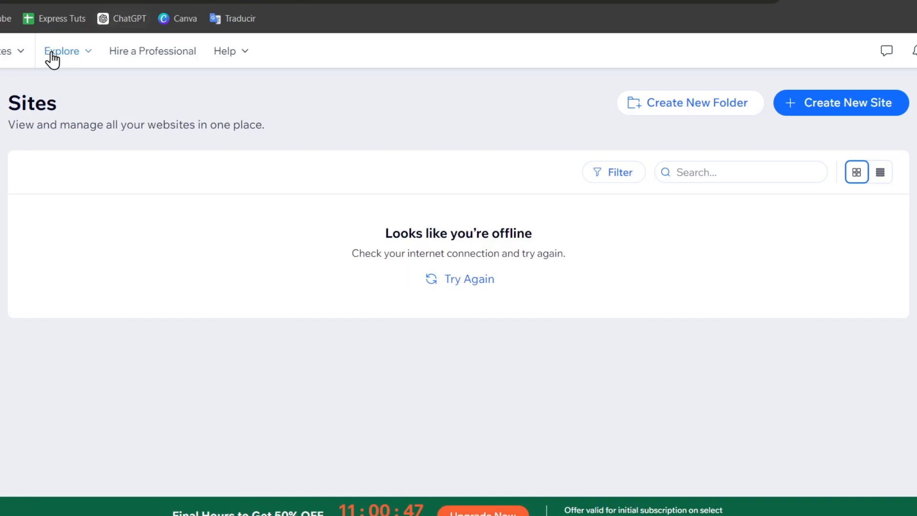
# - Reload the Sites list and open the portfolio site in the Wix Editor
pyautogui.click(454, 280)
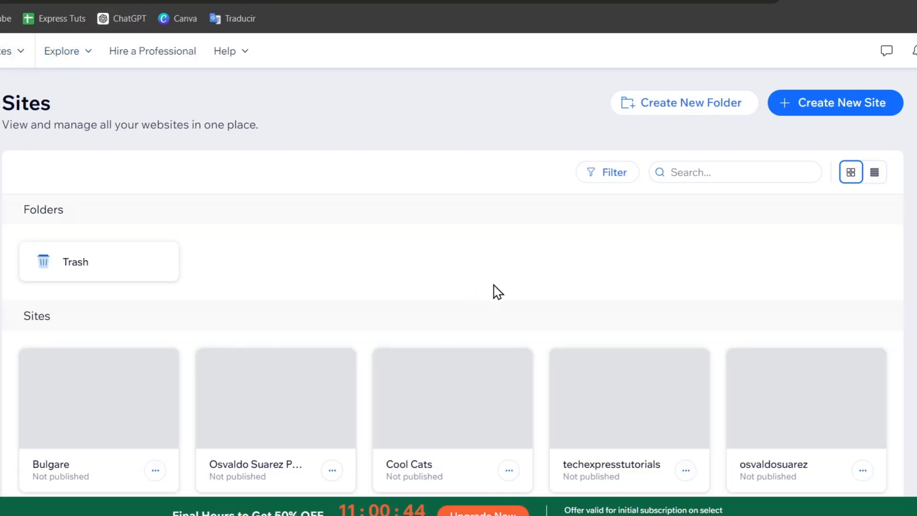
pyautogui.scroll(-3, 573, 286)
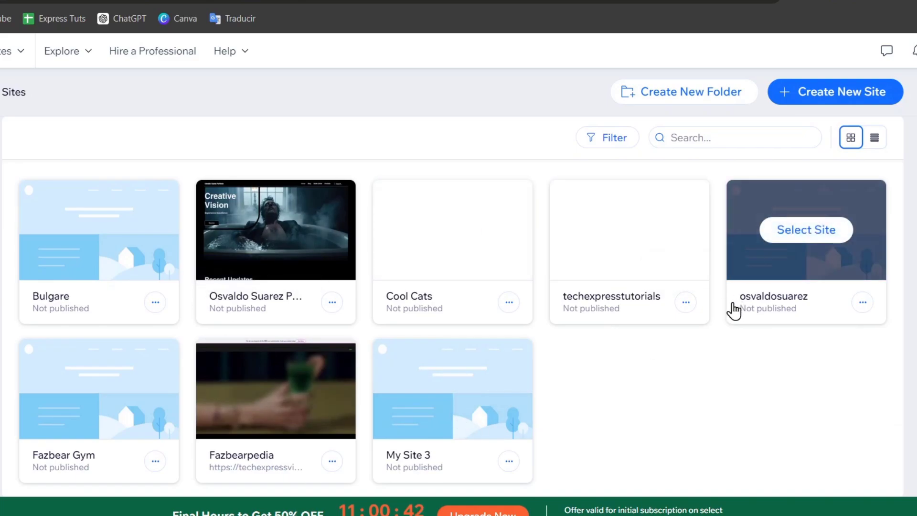
pyautogui.moveTo(264, 227)
pyautogui.click(291, 233)
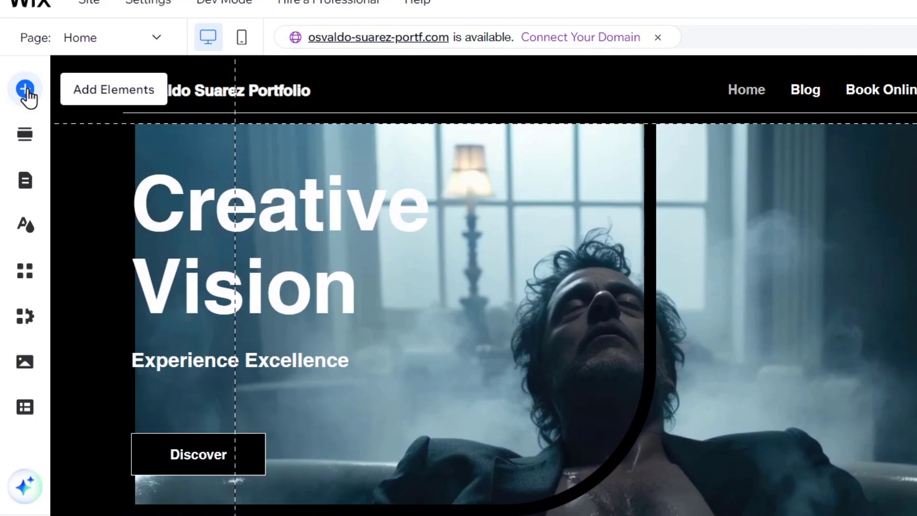
# - Add a YouTube single video player and drag it beside the Creative Vision heading
pyautogui.click(26, 89)
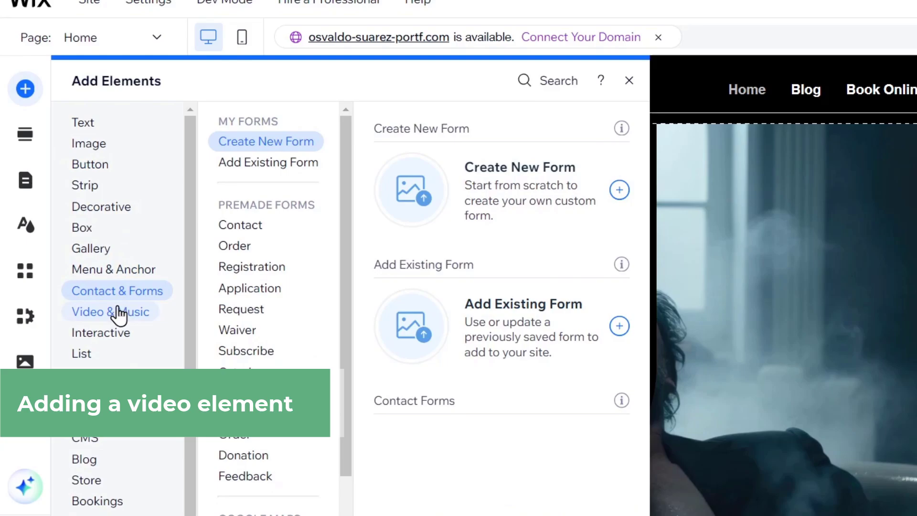
pyautogui.moveTo(119, 313)
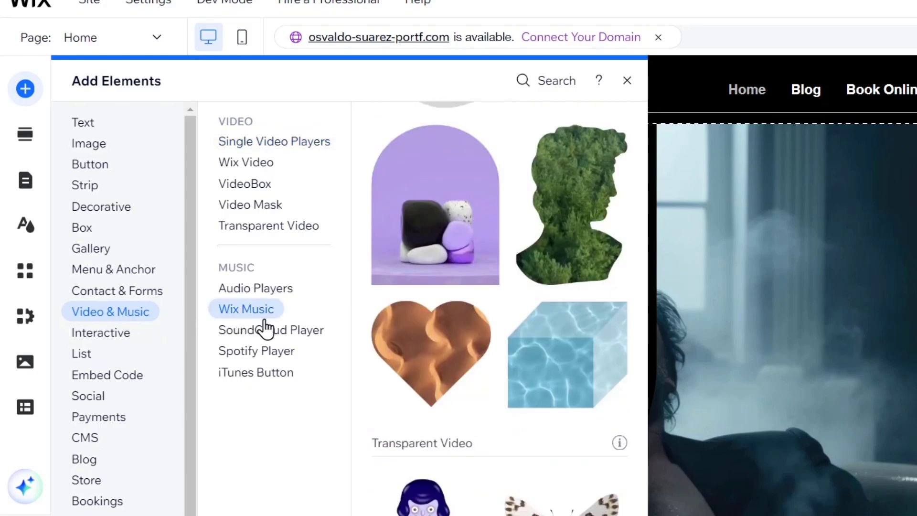
pyautogui.moveTo(305, 330)
pyautogui.moveTo(292, 147)
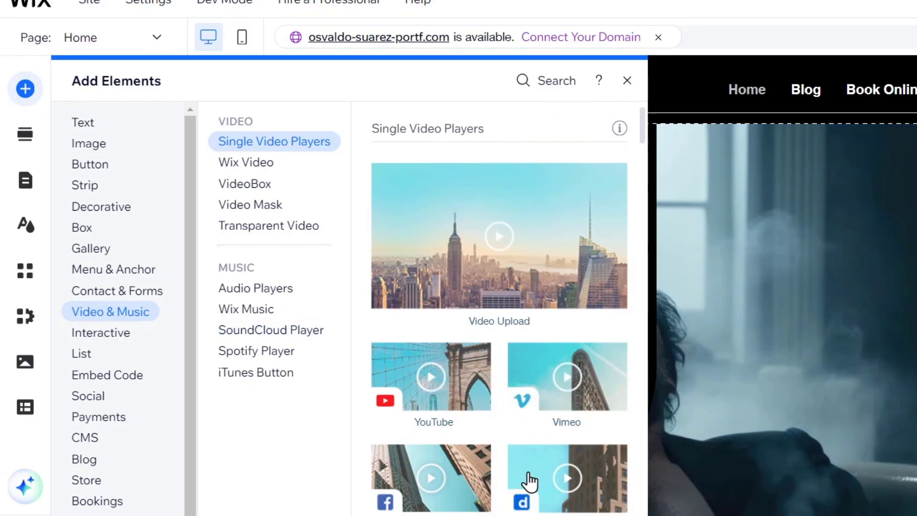
pyautogui.click(467, 383)
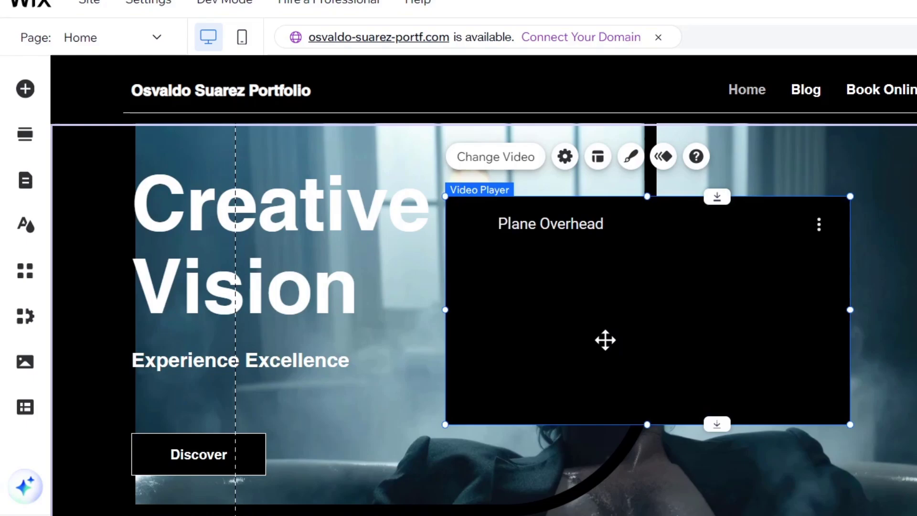
pyautogui.moveTo(628, 358)
pyautogui.mouseDown()
pyautogui.moveTo(628, 339)
pyautogui.moveTo(597, 348)
pyautogui.moveTo(622, 349)
pyautogui.mouseUp()
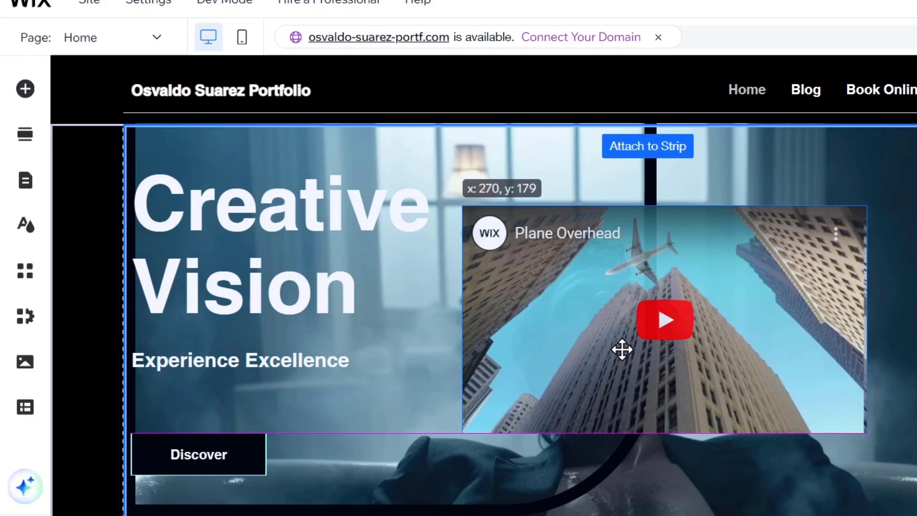
pyautogui.moveTo(622, 349); pyautogui.dragTo(599, 340)
# - Open YouTube in a new tab and search for 'save your tears'
pyautogui.hotkey('ctrl', 't')
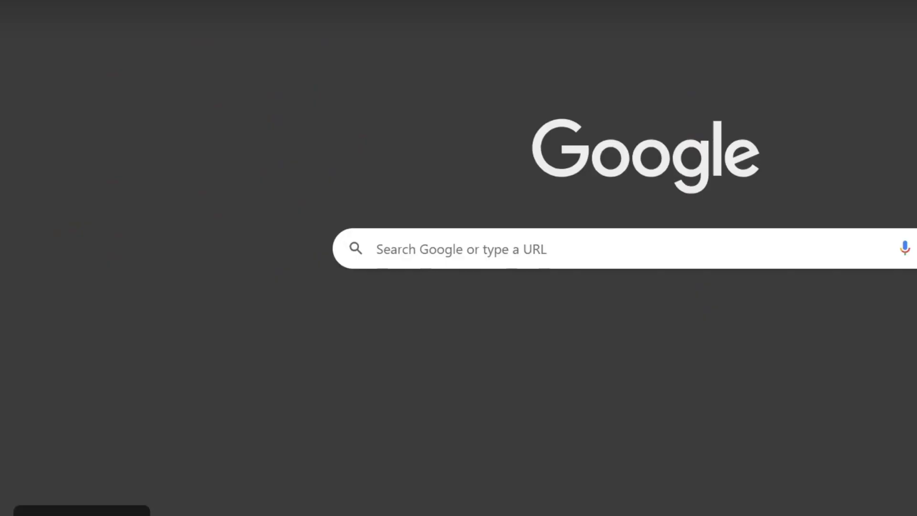
pyautogui.write('yo')
pyautogui.press('Escape')
pyautogui.press('Return')
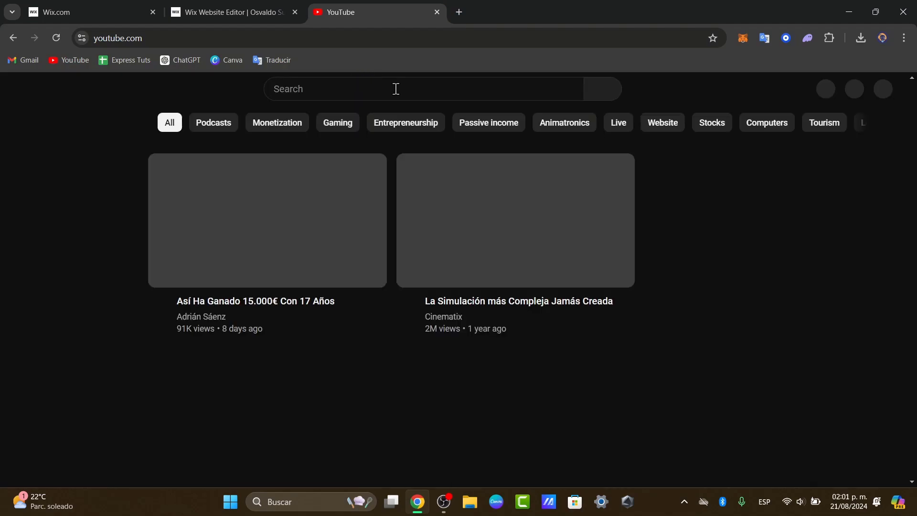
pyautogui.click(395, 88)
pyautogui.write('save your tears')
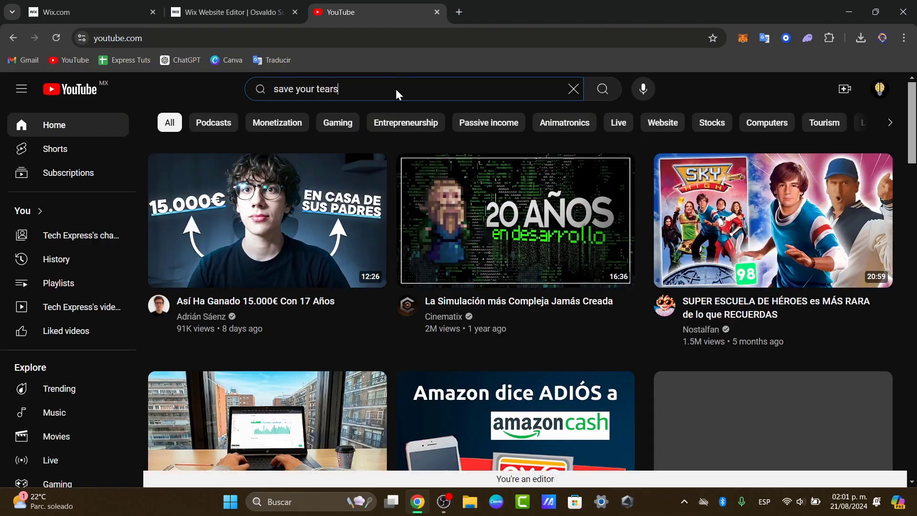
pyautogui.press('Return')
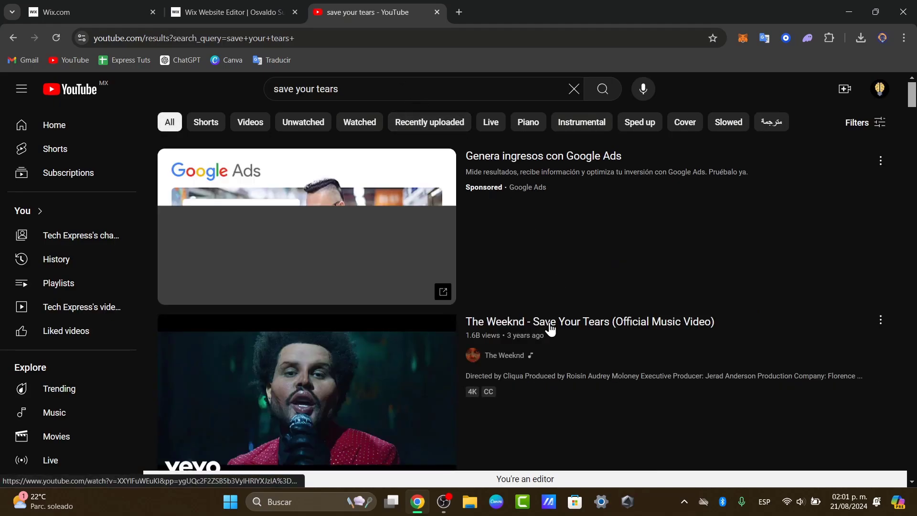
# - Copy the share link for The Weeknd's Save Your Tears video starting at 0:47
pyautogui.click(549, 322)
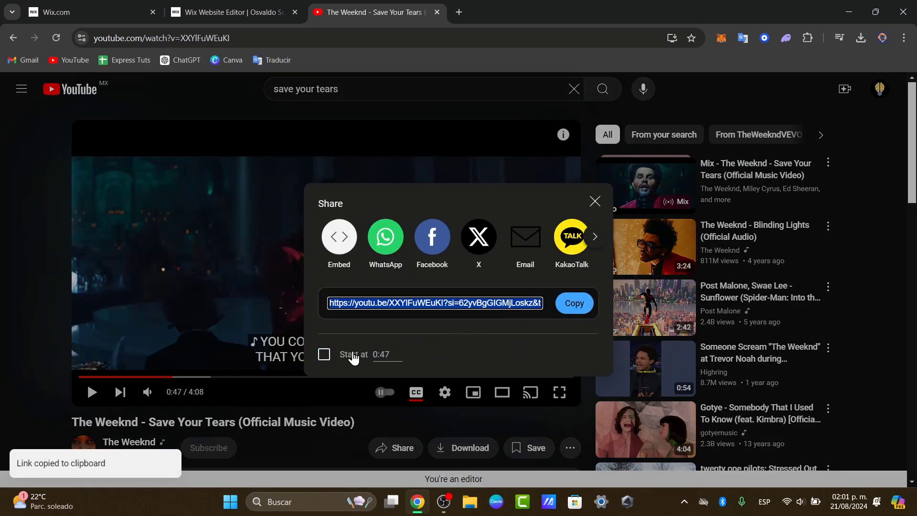
pyautogui.click(324, 357)
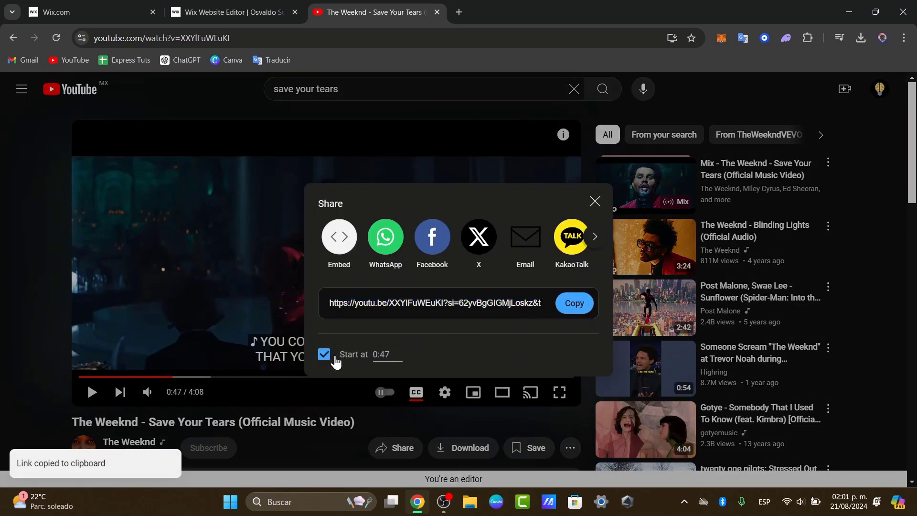
pyautogui.click(575, 303)
pyautogui.click(344, 357)
# - Paste the Save Your Tears link into the player's settings and enable autoplay and looping
pyautogui.click(234, 12)
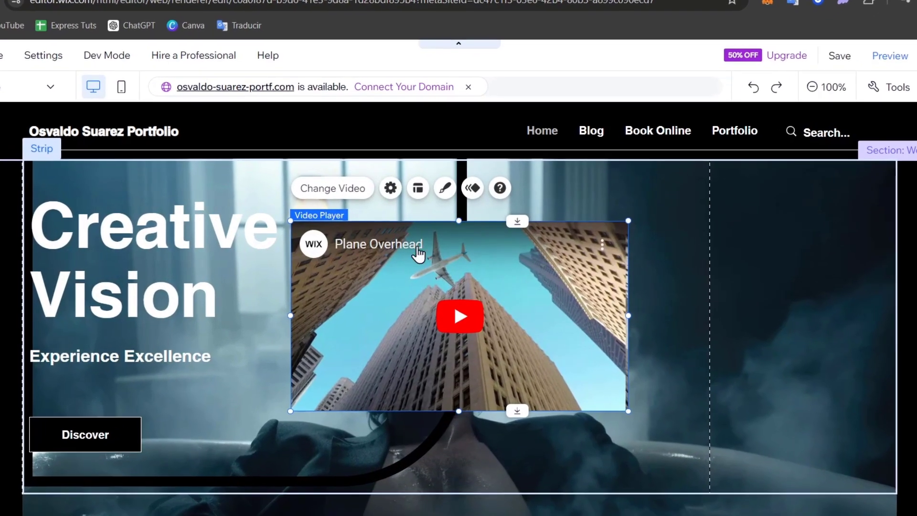
pyautogui.click(353, 195)
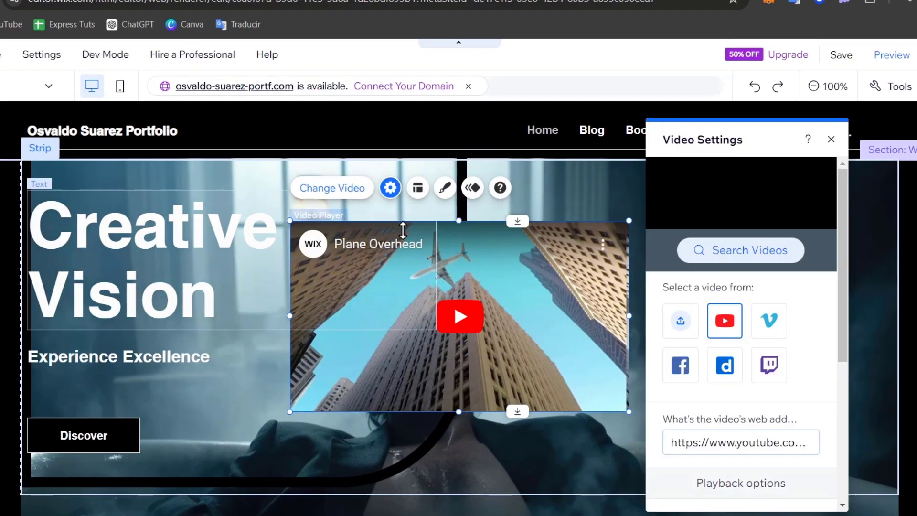
pyautogui.click(764, 440)
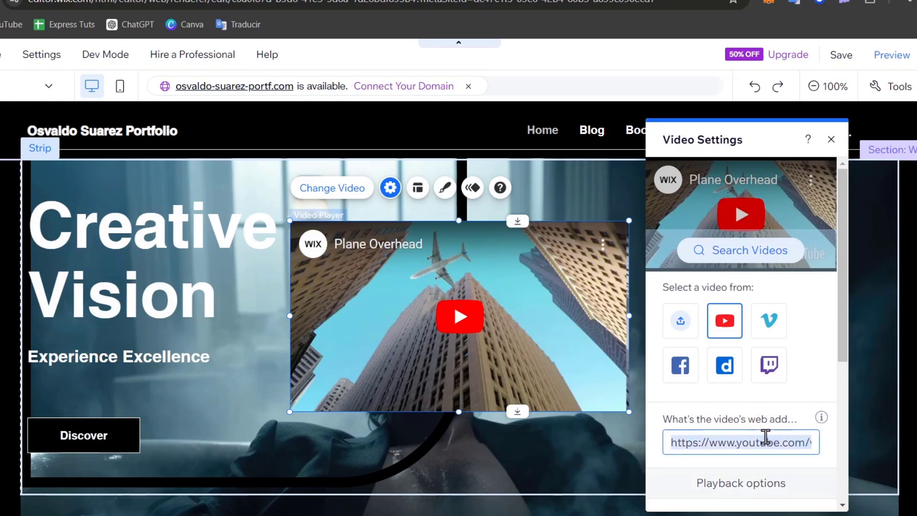
pyautogui.hotkey('ctrl', 'v')
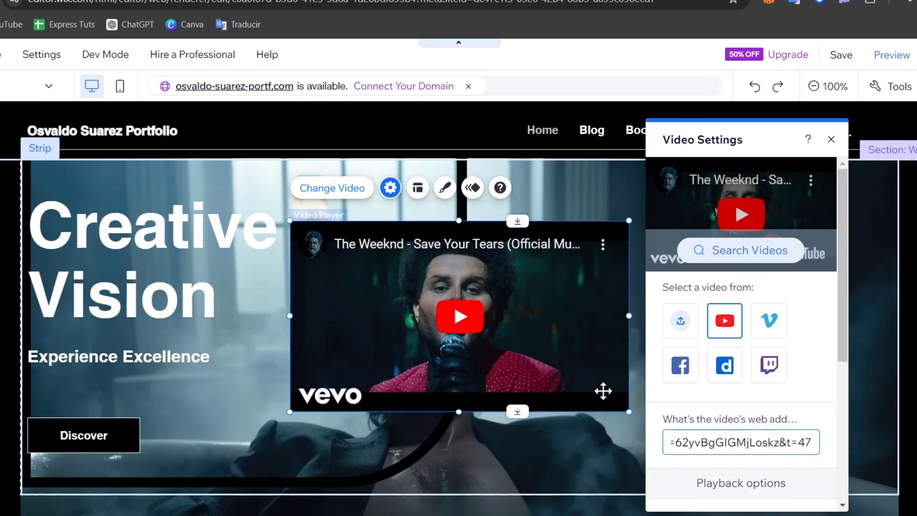
pyautogui.scroll(-5, 754, 393)
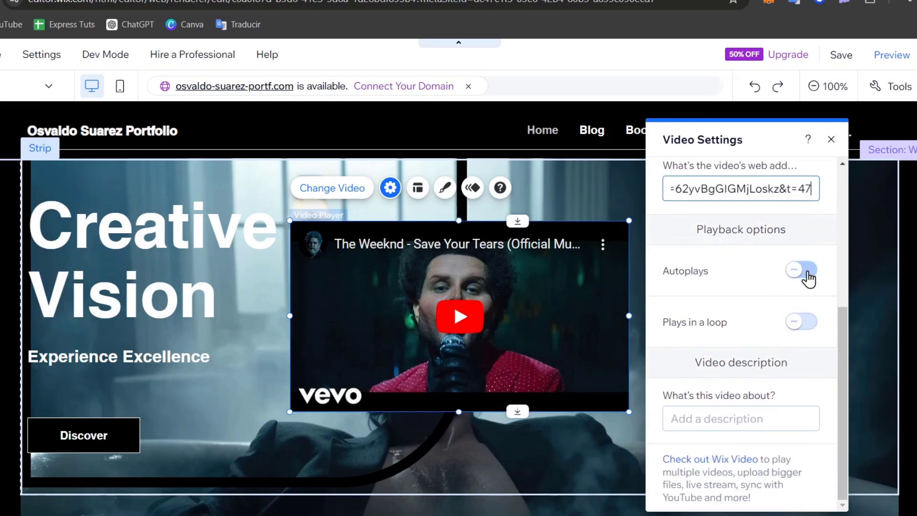
pyautogui.click(801, 271)
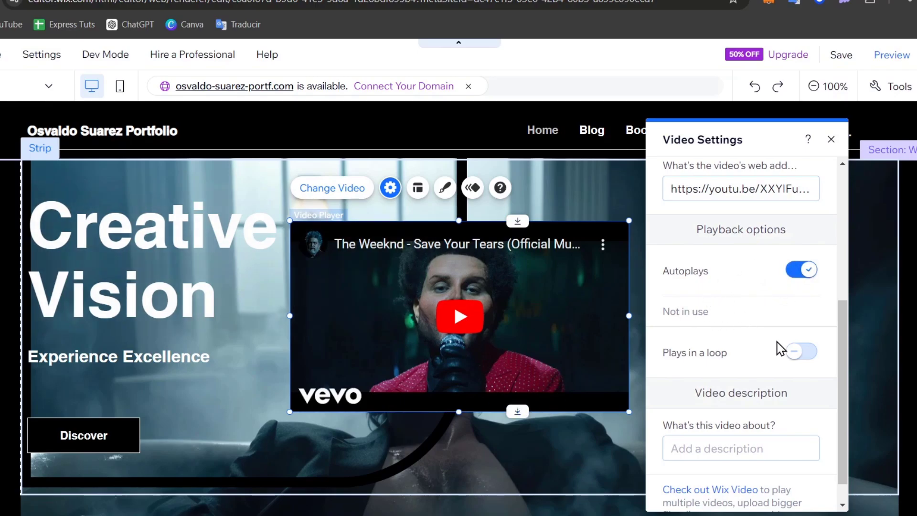
pyautogui.click(803, 354)
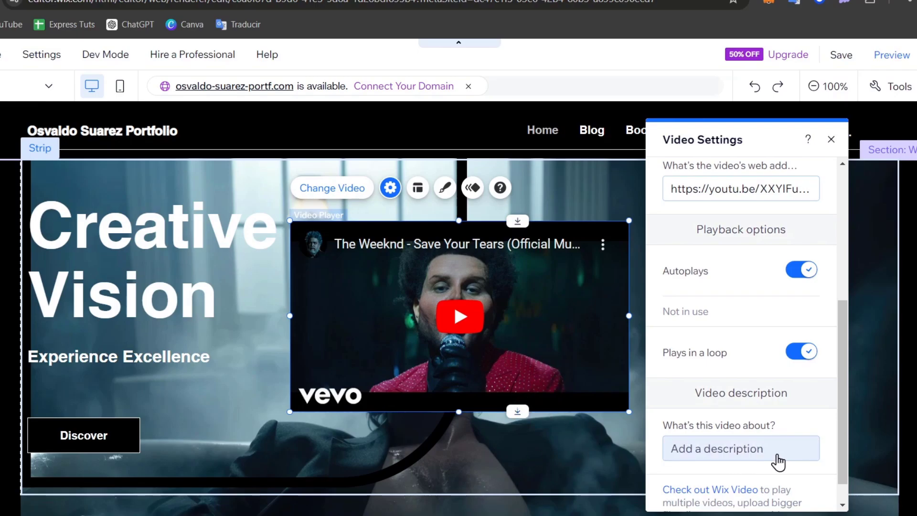
pyautogui.scroll(-1, 793, 396)
# - Enlarge the Save Your Tears player and place it right of the Creative Vision heading
pyautogui.click(831, 139)
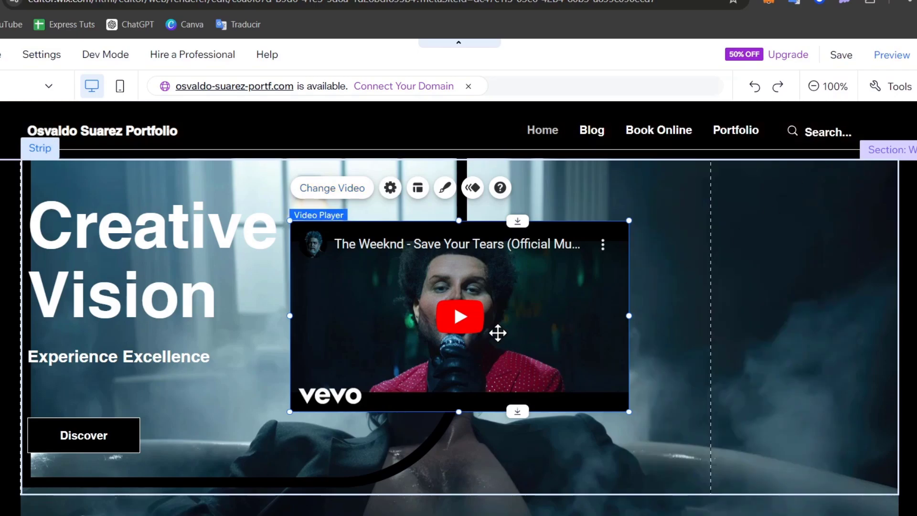
pyautogui.moveTo(497, 332); pyautogui.dragTo(640, 389)
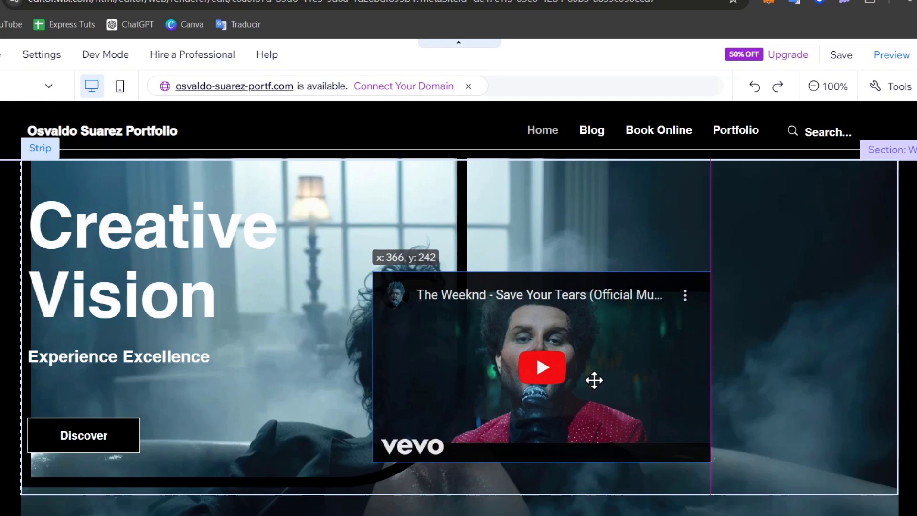
pyautogui.moveTo(594, 380); pyautogui.dragTo(513, 355)
pyautogui.moveTo(631, 249); pyautogui.dragTo(698, 217)
pyautogui.moveTo(583, 280); pyautogui.dragTo(595, 281)
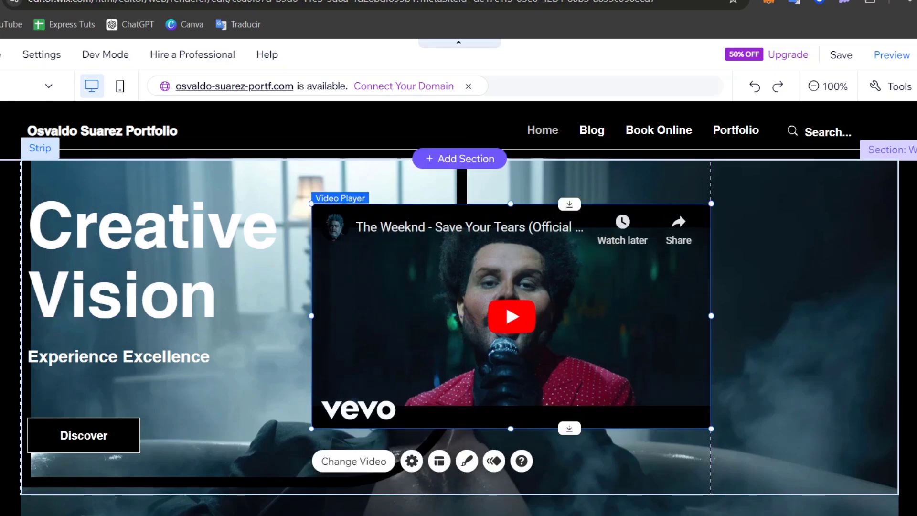
# - Save the site, preview the autoplaying hero video, pause it, and return to the editor
pyautogui.click(838, 63)
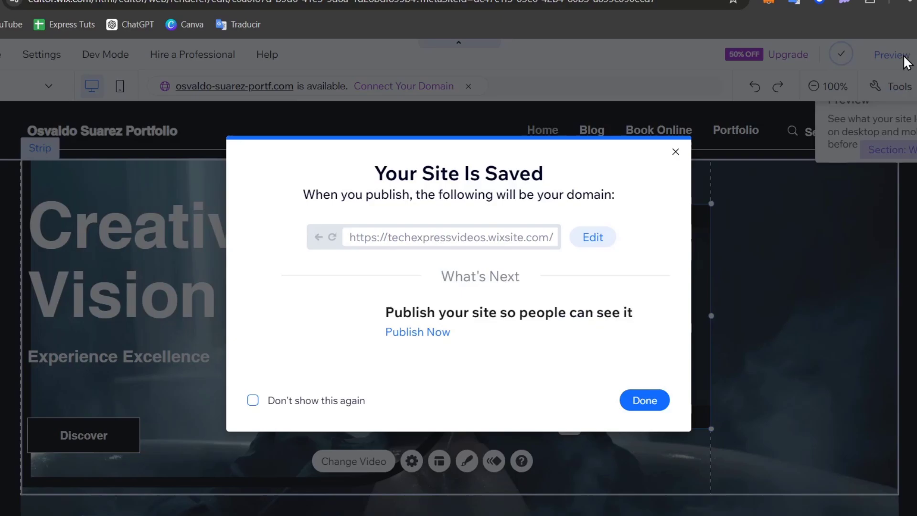
pyautogui.click(901, 62)
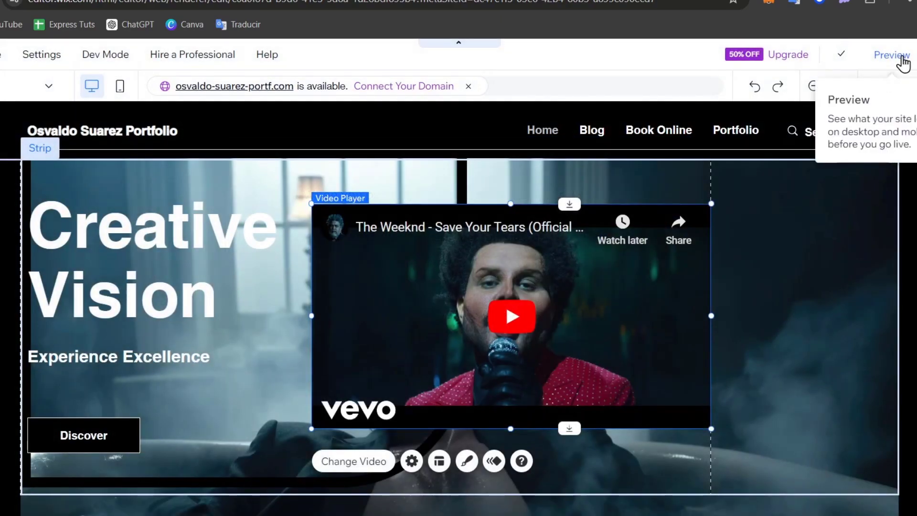
pyautogui.click(903, 62)
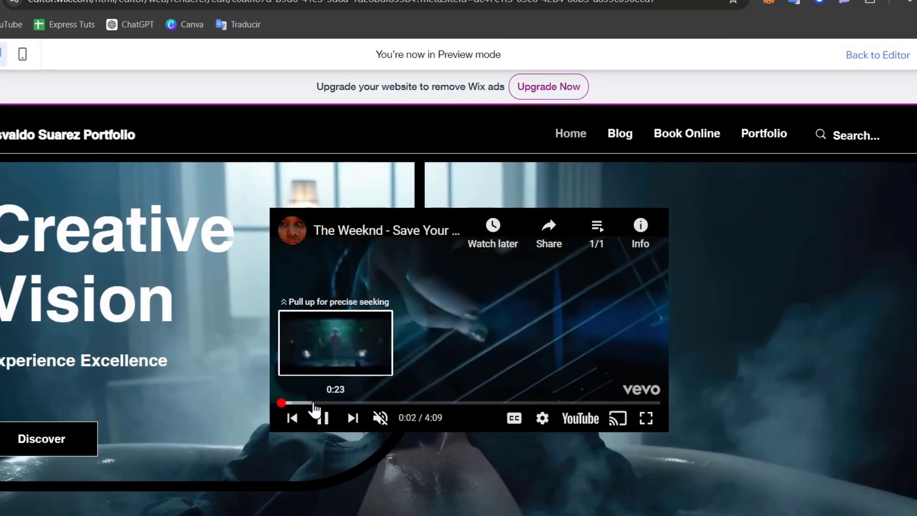
pyautogui.scroll(-6, 592, 391)
pyautogui.scroll(6, 592, 388)
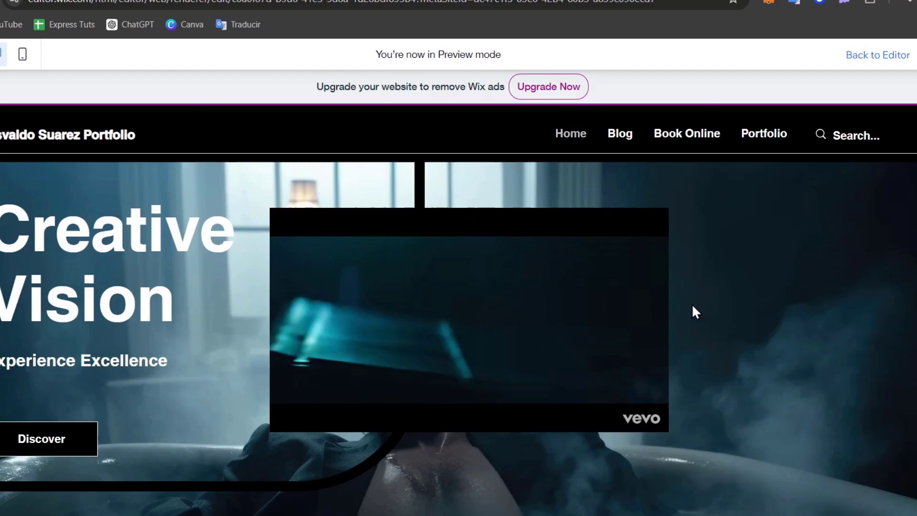
pyautogui.click(322, 416)
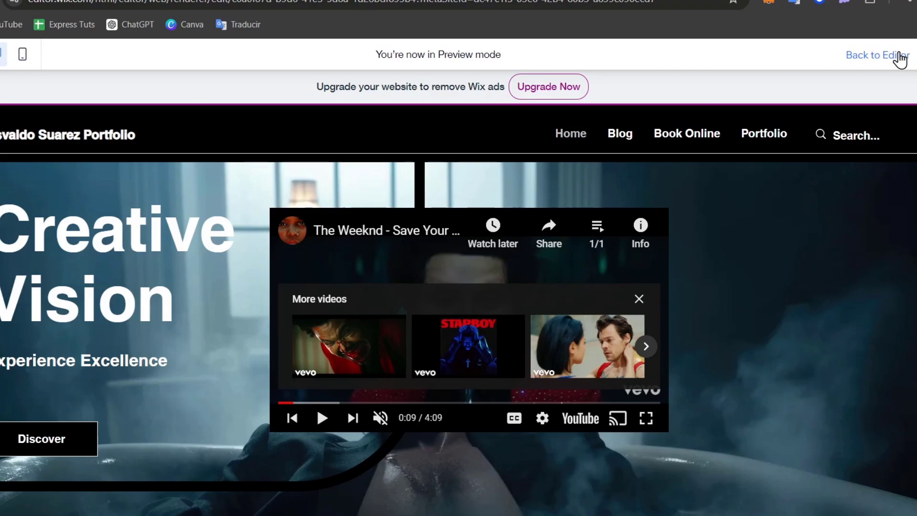
pyautogui.click(884, 56)
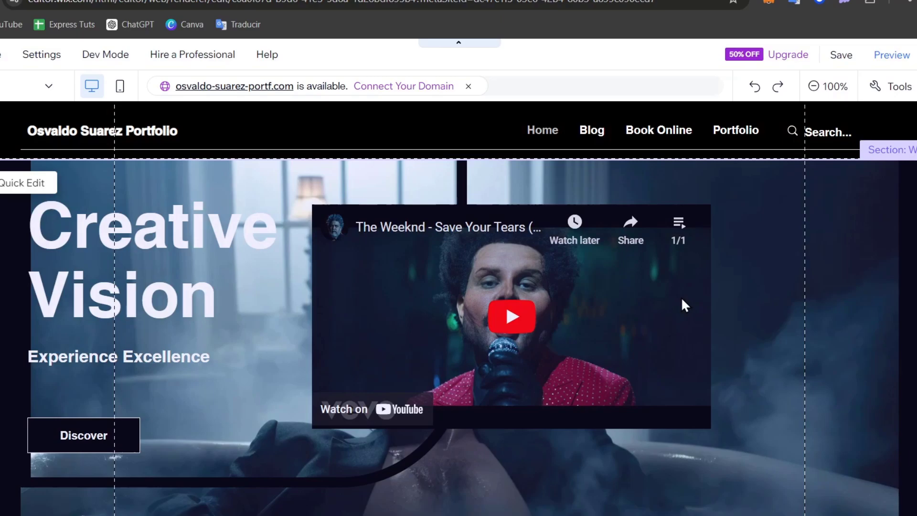
# - Replace the YouTube player with a new Wix Video player beside the Creative Vision heading
pyautogui.click(690, 310)
pyautogui.press('Delete')
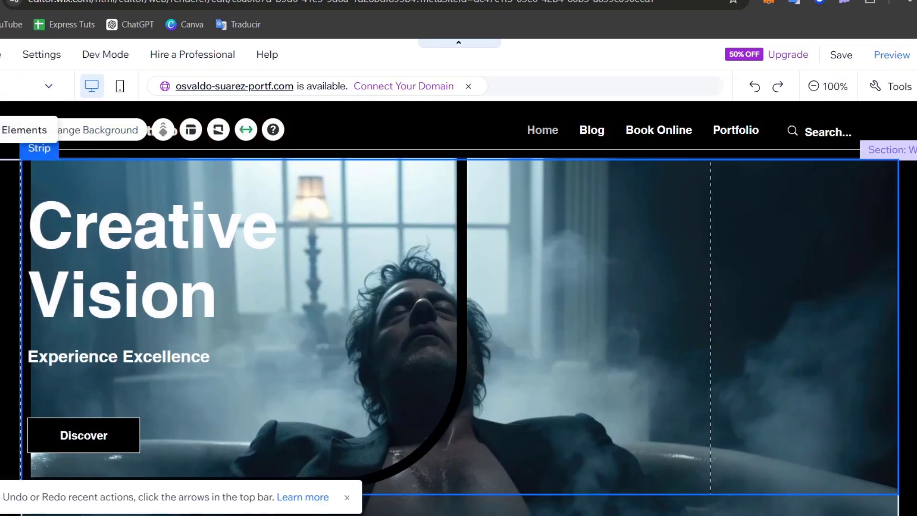
pyautogui.click(0, 130)
pyautogui.click(132, 191)
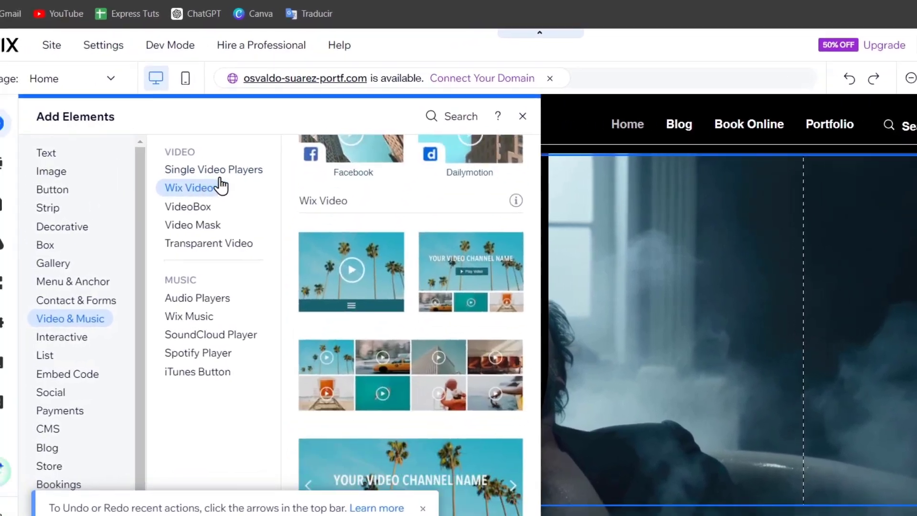
pyautogui.click(152, 174)
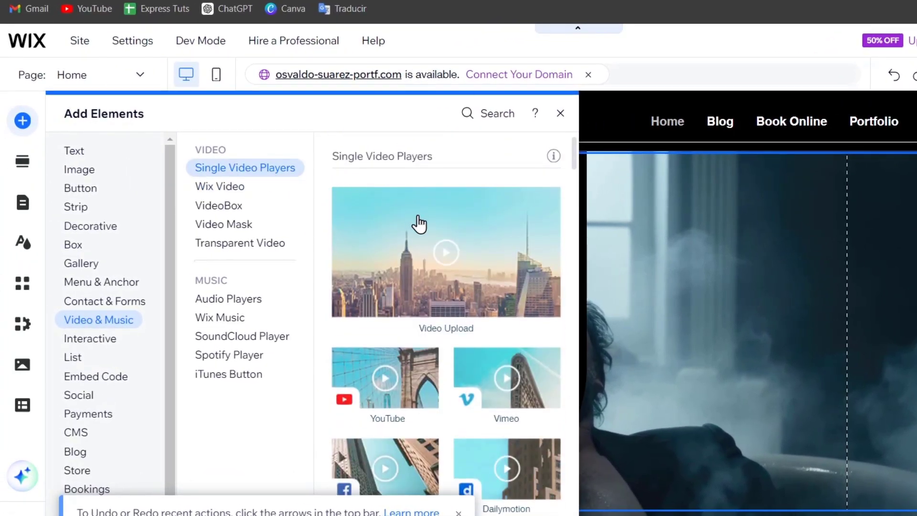
pyautogui.click(467, 239)
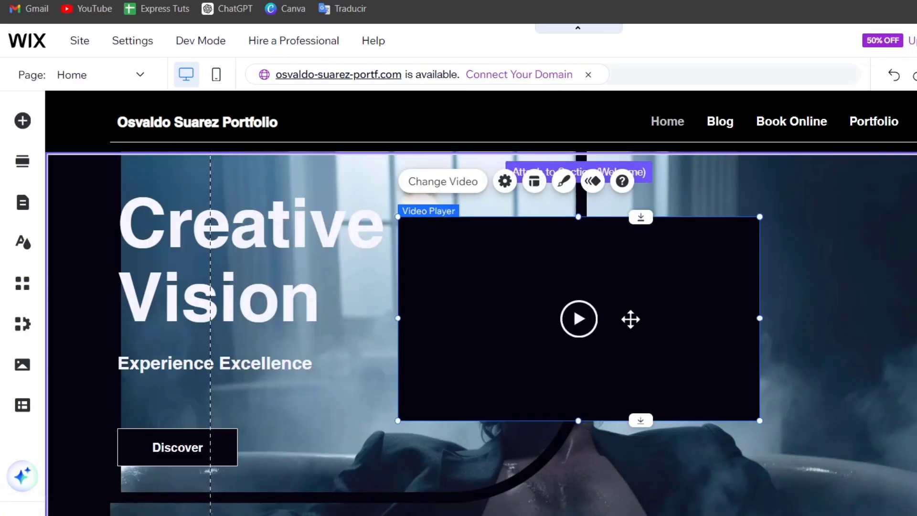
pyautogui.click(439, 186)
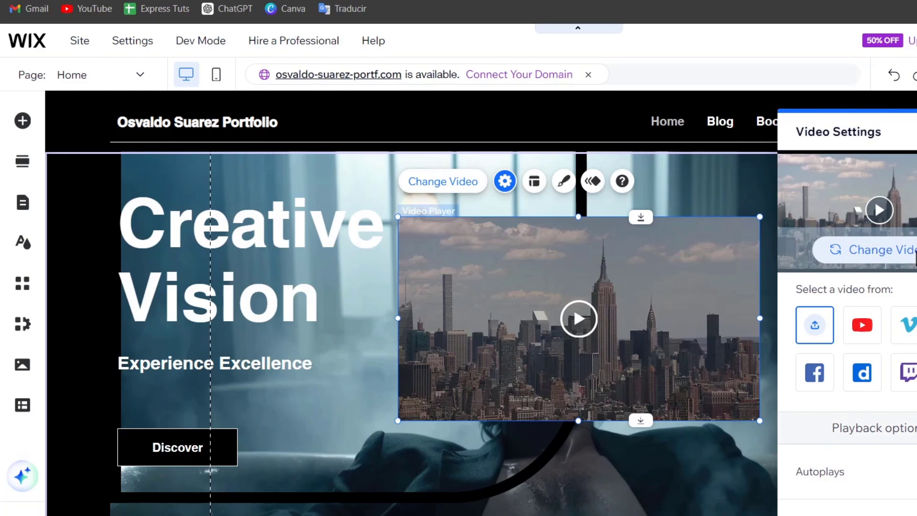
pyautogui.click(915, 258)
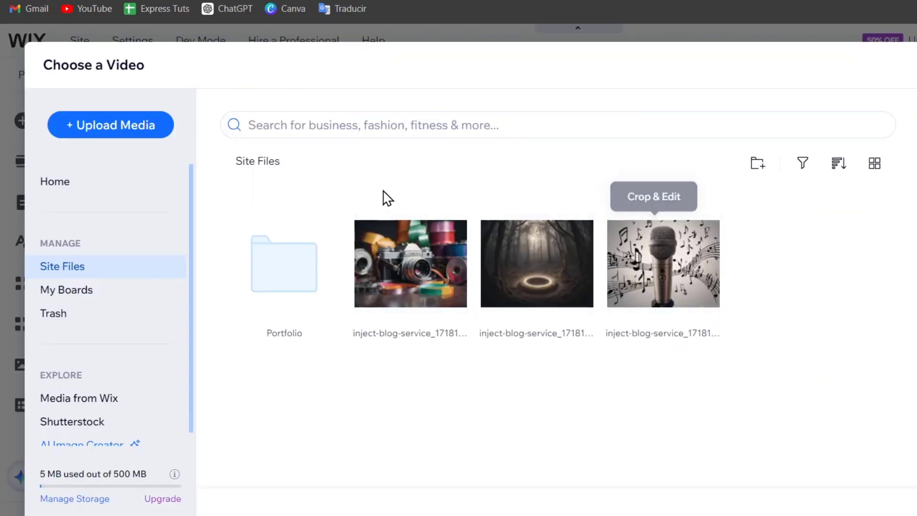
pyautogui.click(142, 135)
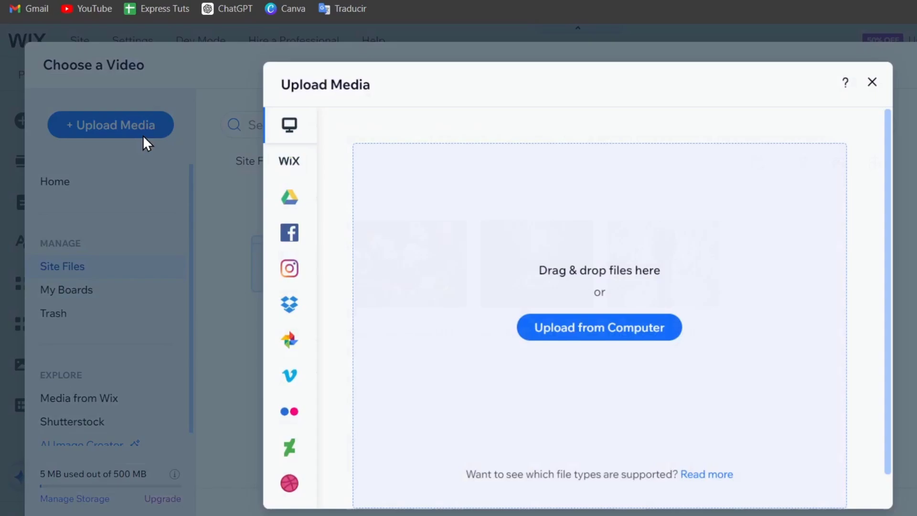
pyautogui.click(672, 338)
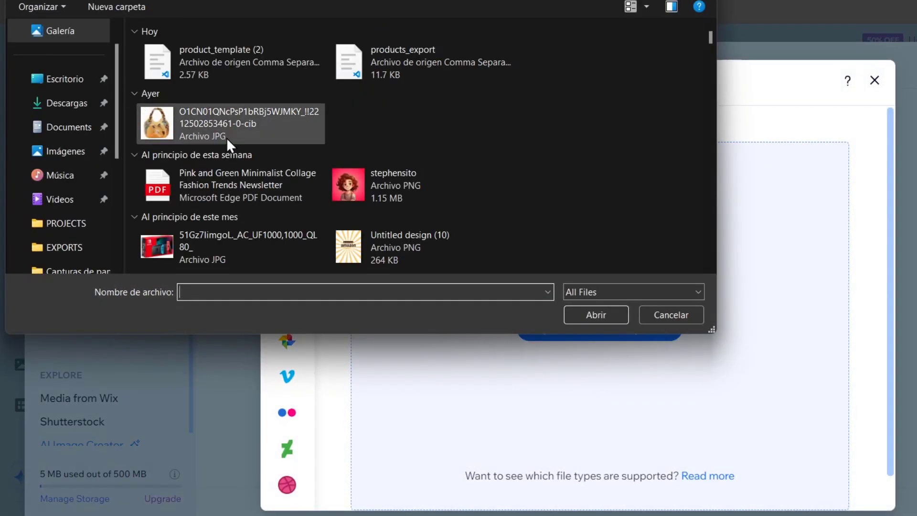
pyautogui.scroll(-4, 242, 157)
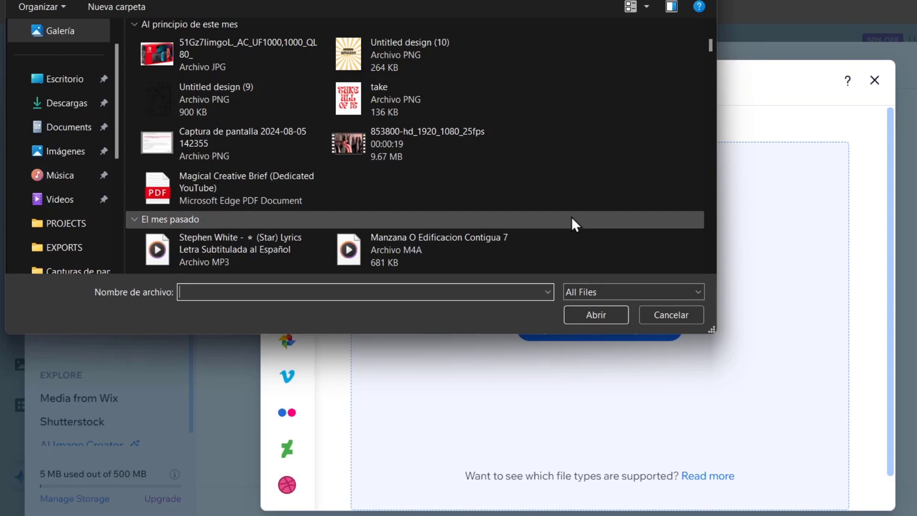
pyautogui.scroll(-3, 573, 219)
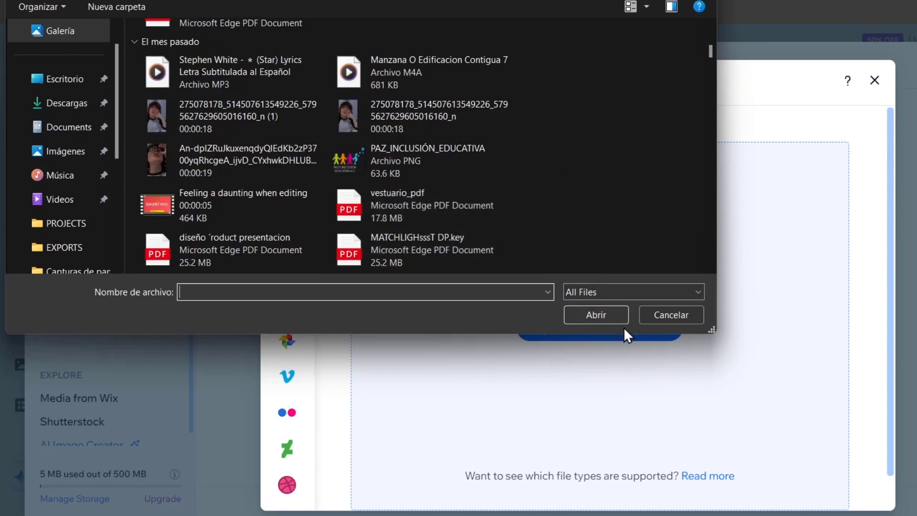
pyautogui.click(660, 314)
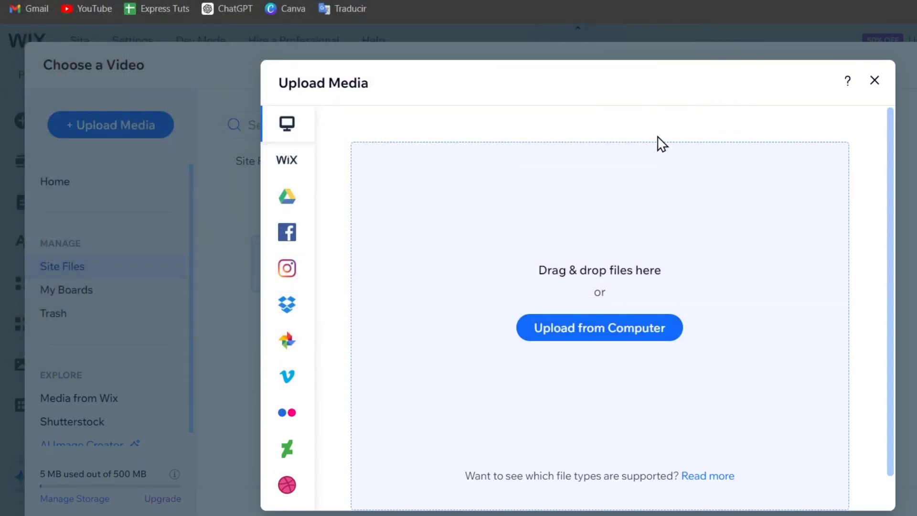
pyautogui.click(873, 82)
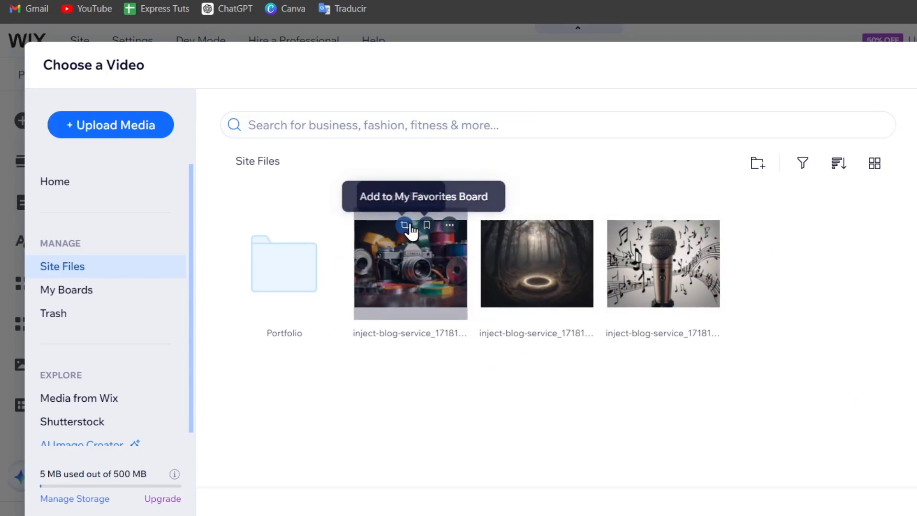
pyautogui.click(405, 225)
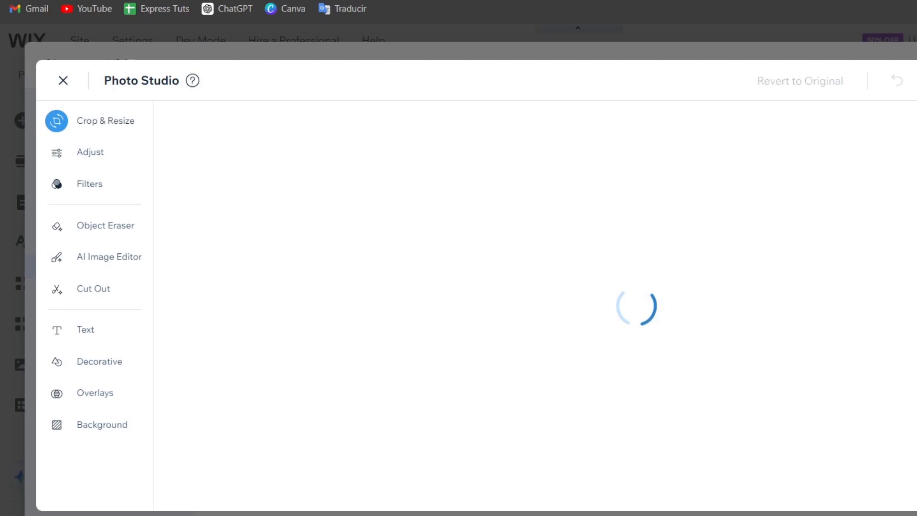
pyautogui.press('Escape')
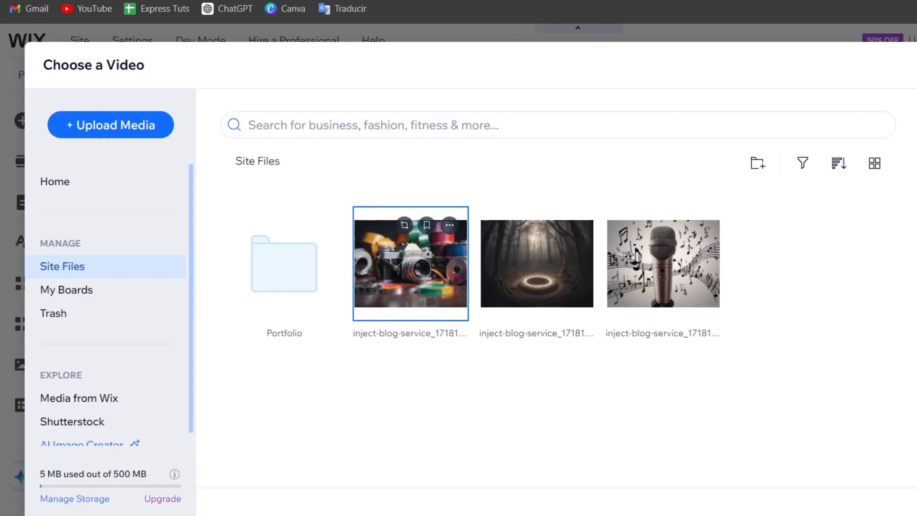
pyautogui.press('Escape')
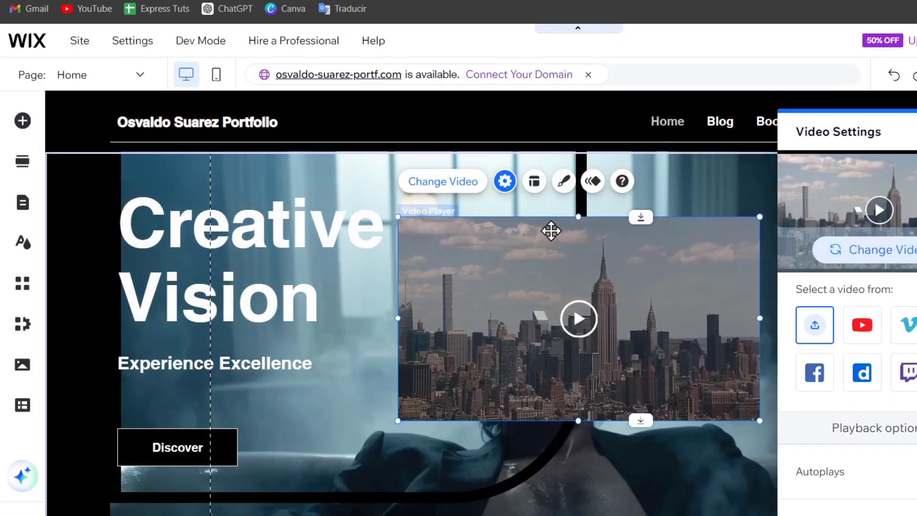
# - Switch the editor to the mobile layout and scroll to the city video player
pyautogui.press('Escape')
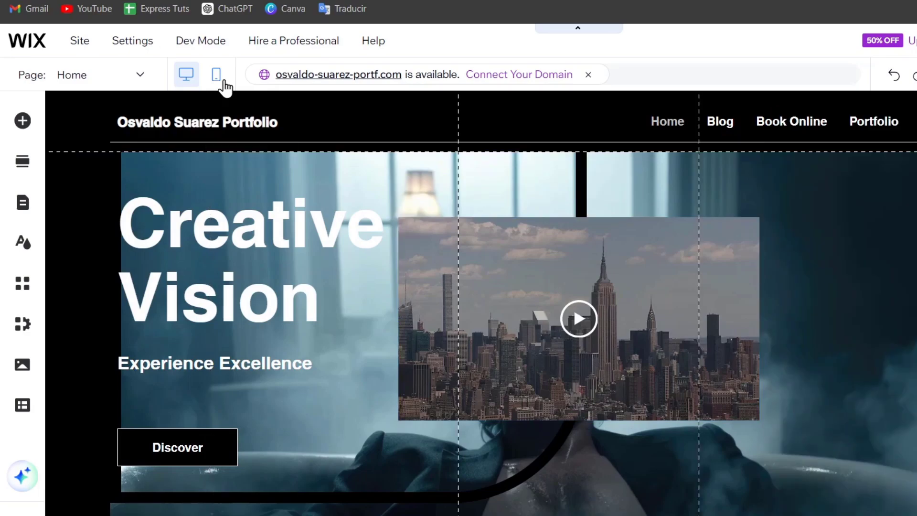
pyautogui.click(216, 76)
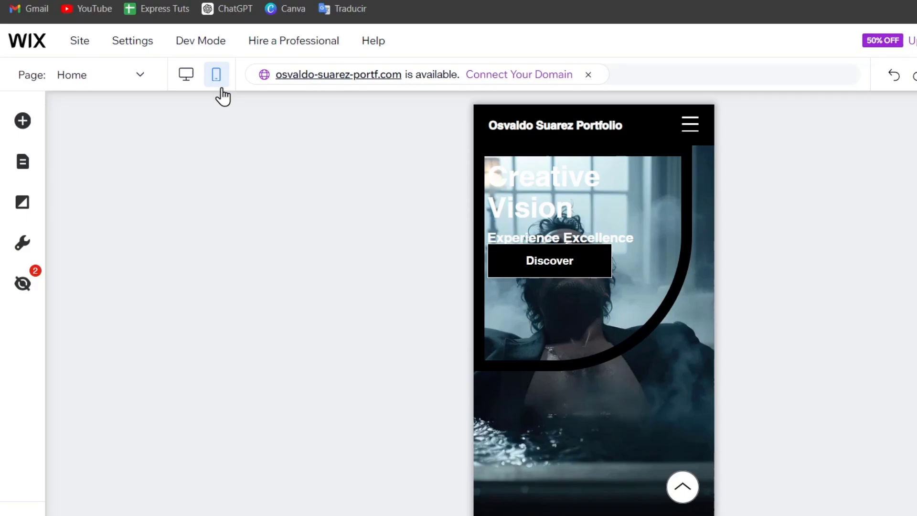
pyautogui.scroll(-12, 649, 292)
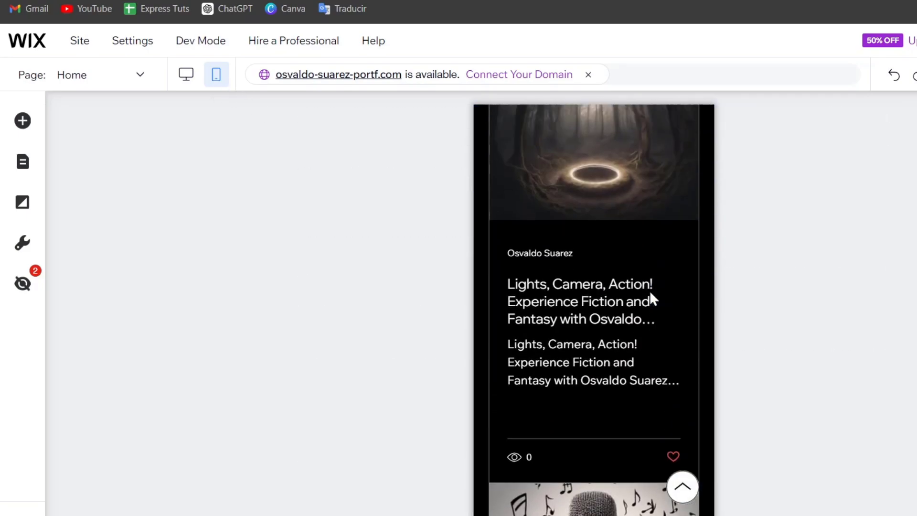
pyautogui.scroll(15, 650, 291)
pyautogui.scroll(-5, 650, 294)
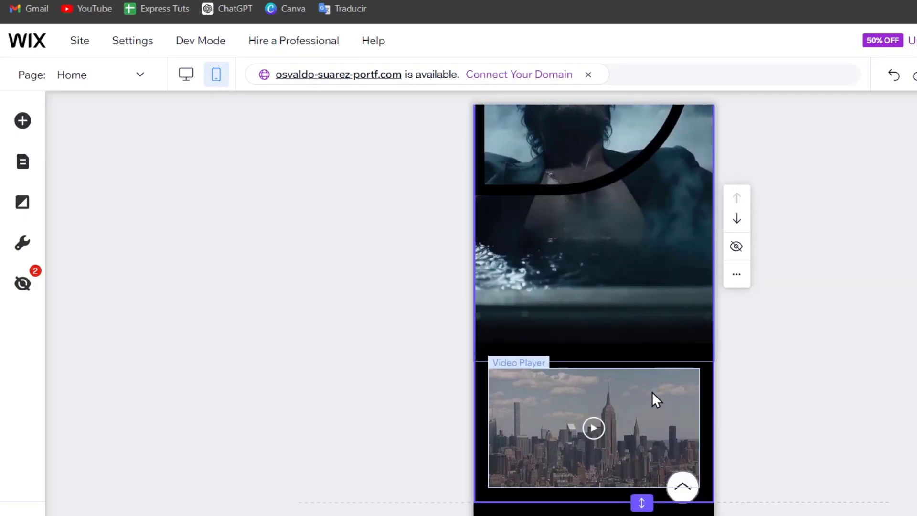
# - Stretch the city video player to full width, 320 × 180, directly beneath the hero image
pyautogui.moveTo(652, 392); pyautogui.dragTo(711, 275)
pyautogui.moveTo(669, 309); pyautogui.dragTo(669, 262)
pyautogui.scroll(-2, 671, 435)
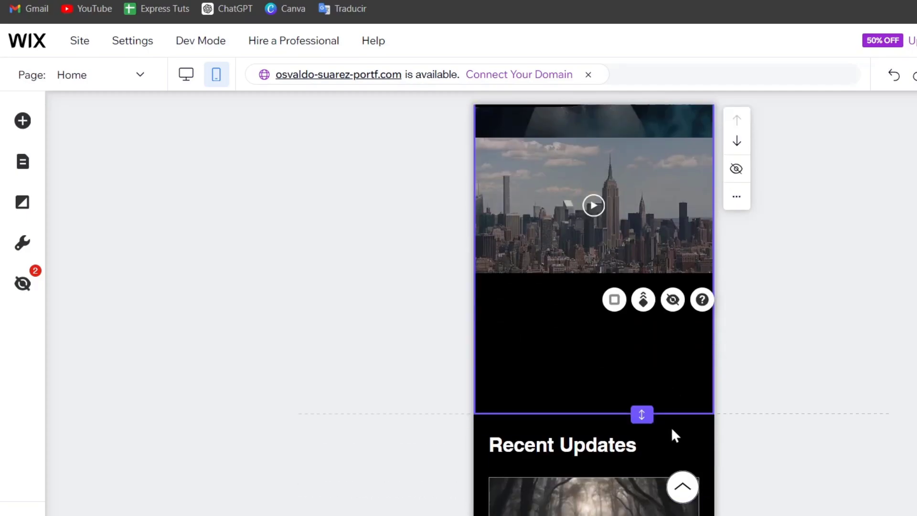
pyautogui.scroll(5, 671, 427)
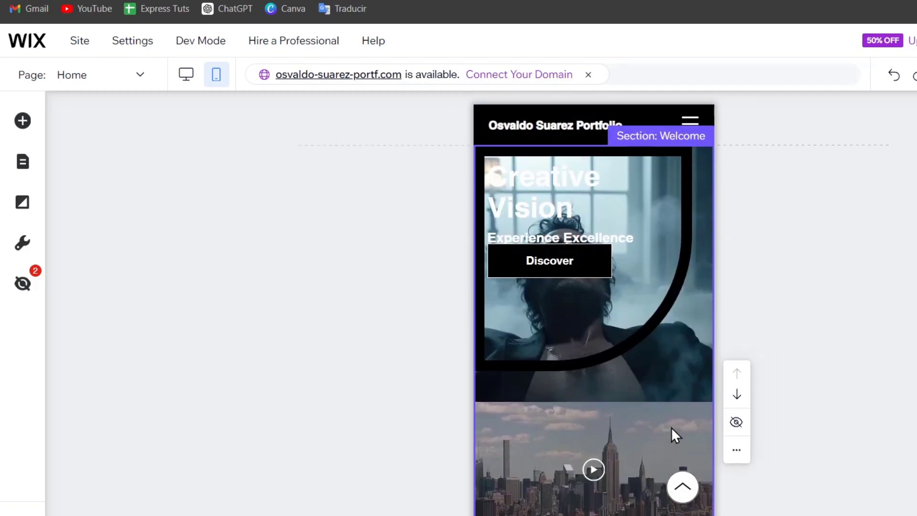
pyautogui.scroll(-6, 671, 432)
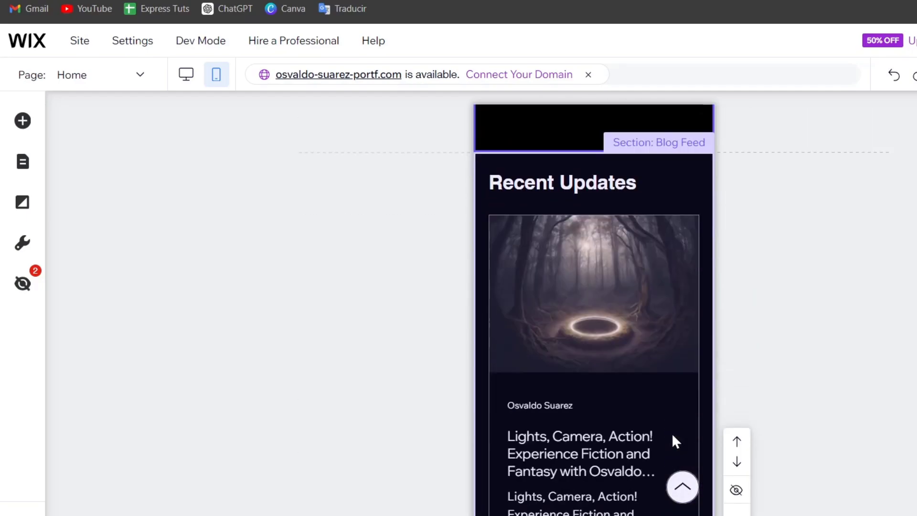
pyautogui.scroll(-5, 671, 432)
pyautogui.scroll(8, 673, 434)
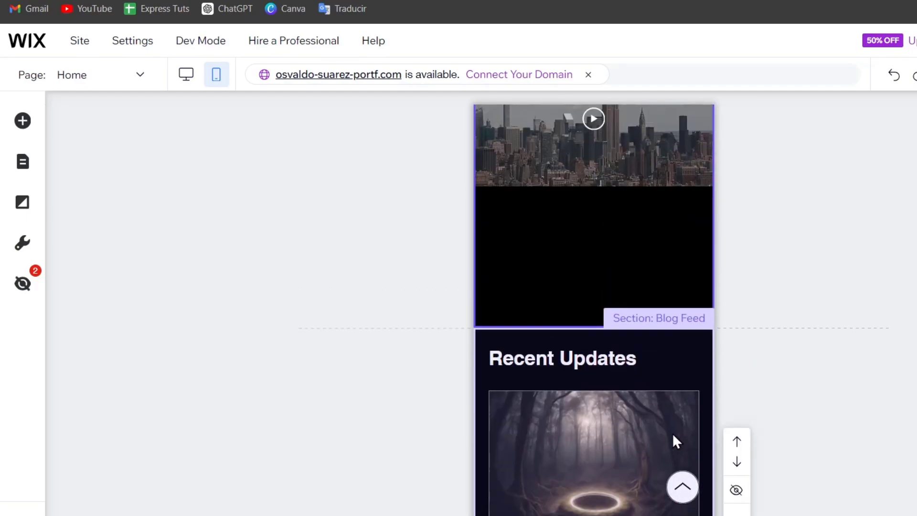
pyautogui.scroll(3, 672, 434)
pyautogui.click(672, 435)
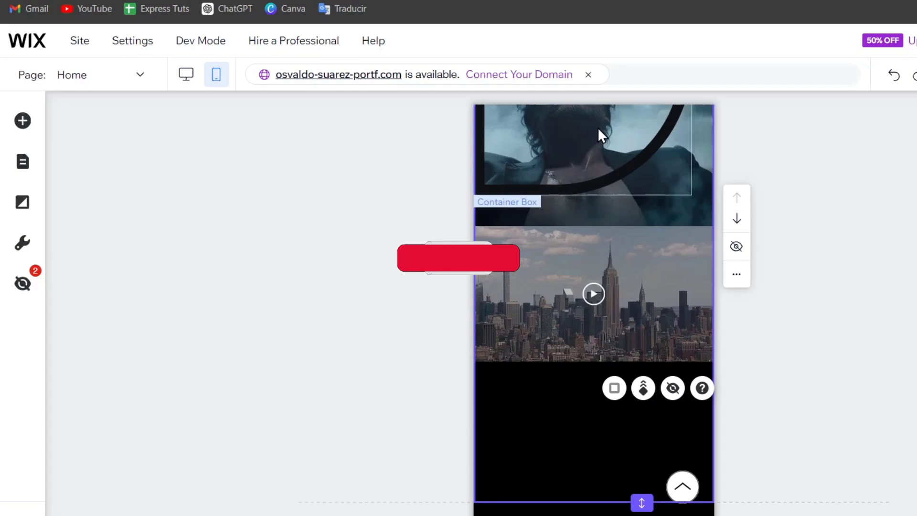